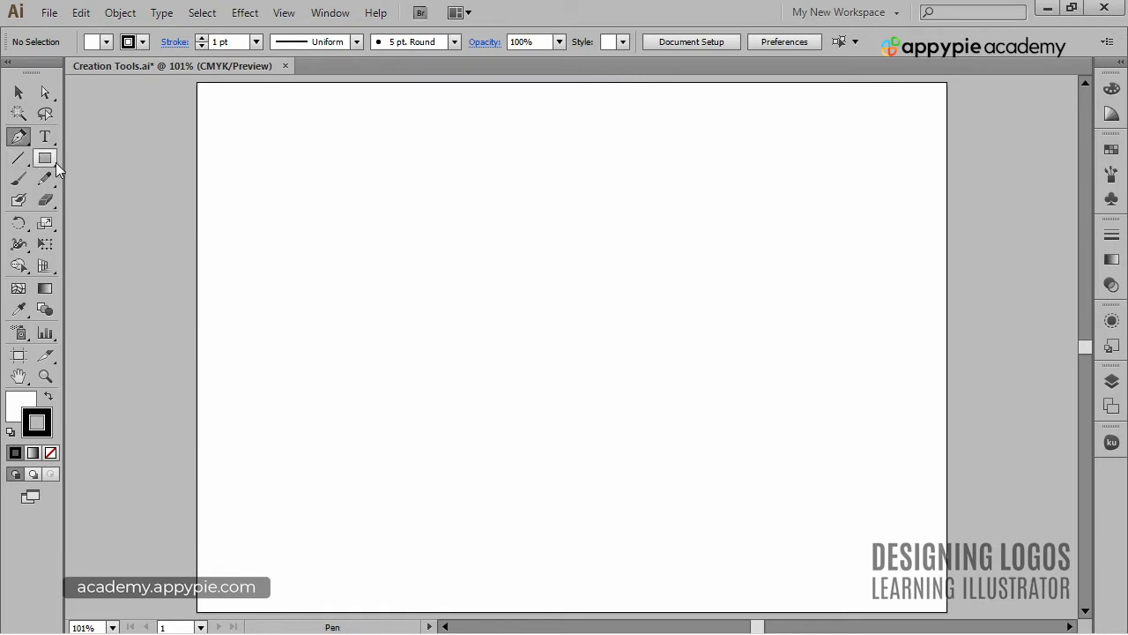
# - Draw a row of five rectangles along the artboard's upper edge with the Rectangle tool, varying proportions and drawing some from their centres
pyautogui.click(45, 159)
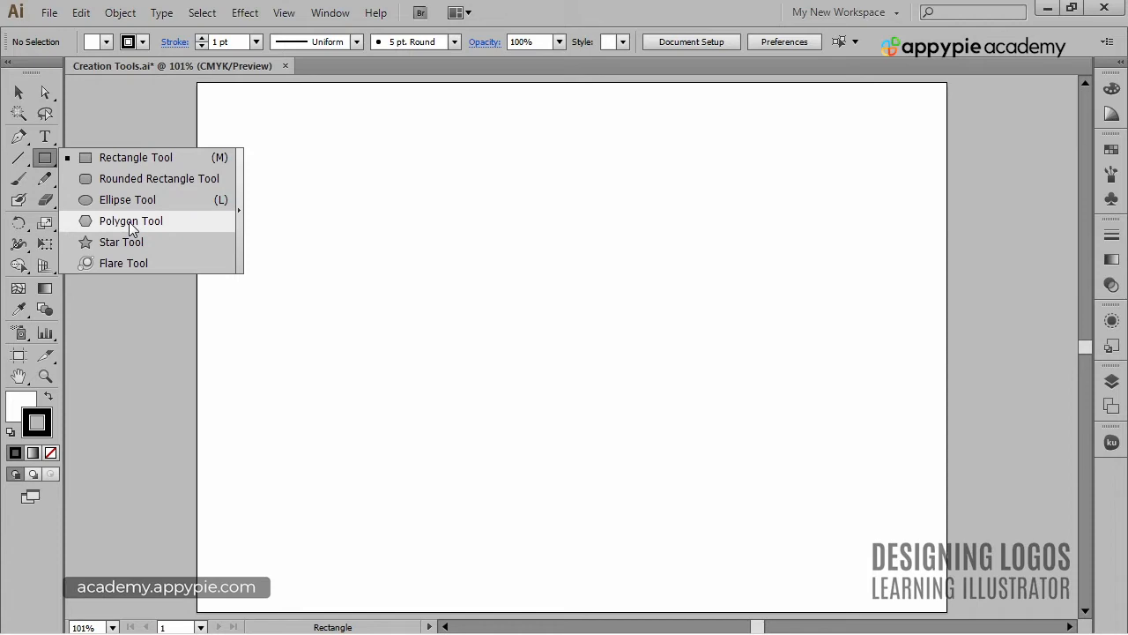
pyautogui.click(153, 164)
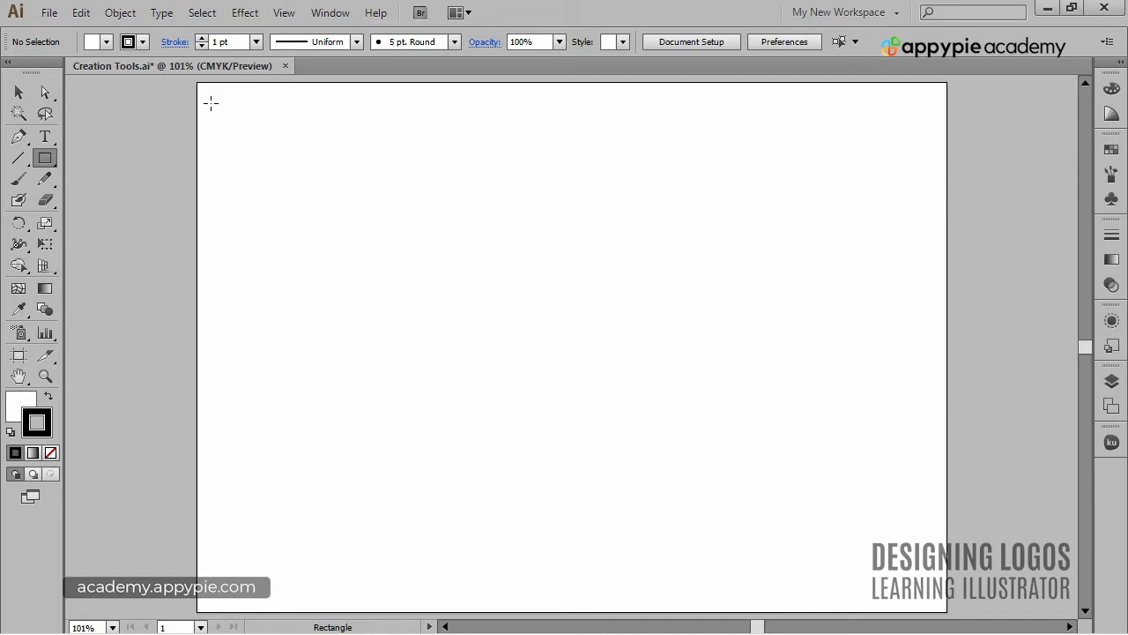
pyautogui.moveTo(210, 103); pyautogui.dragTo(282, 208)
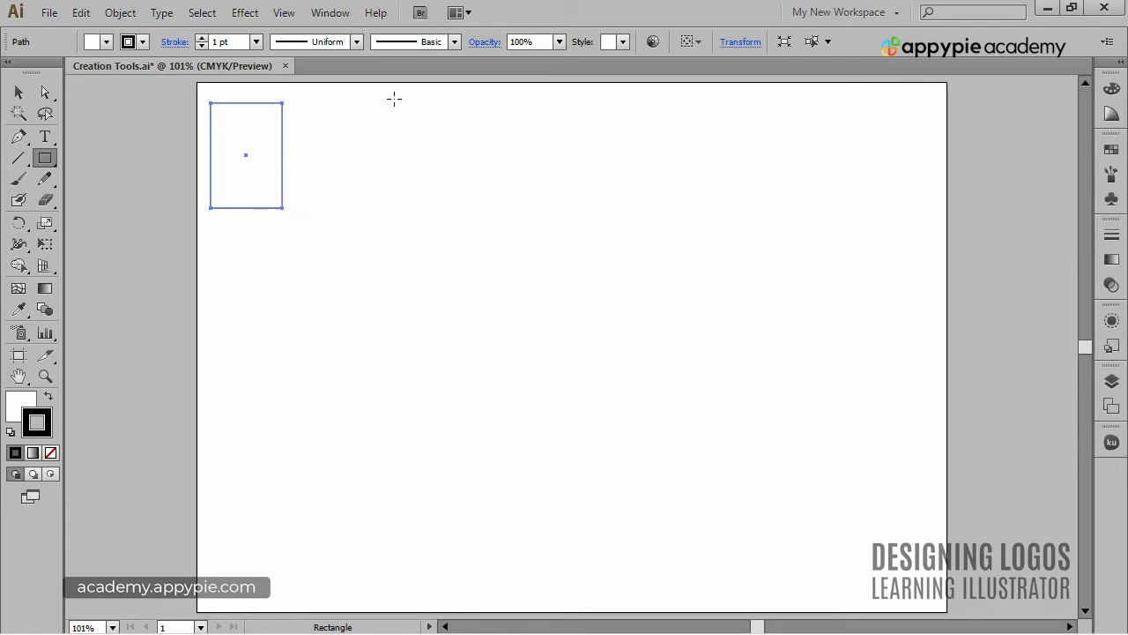
pyautogui.moveTo(309, 109); pyautogui.dragTo(408, 208)
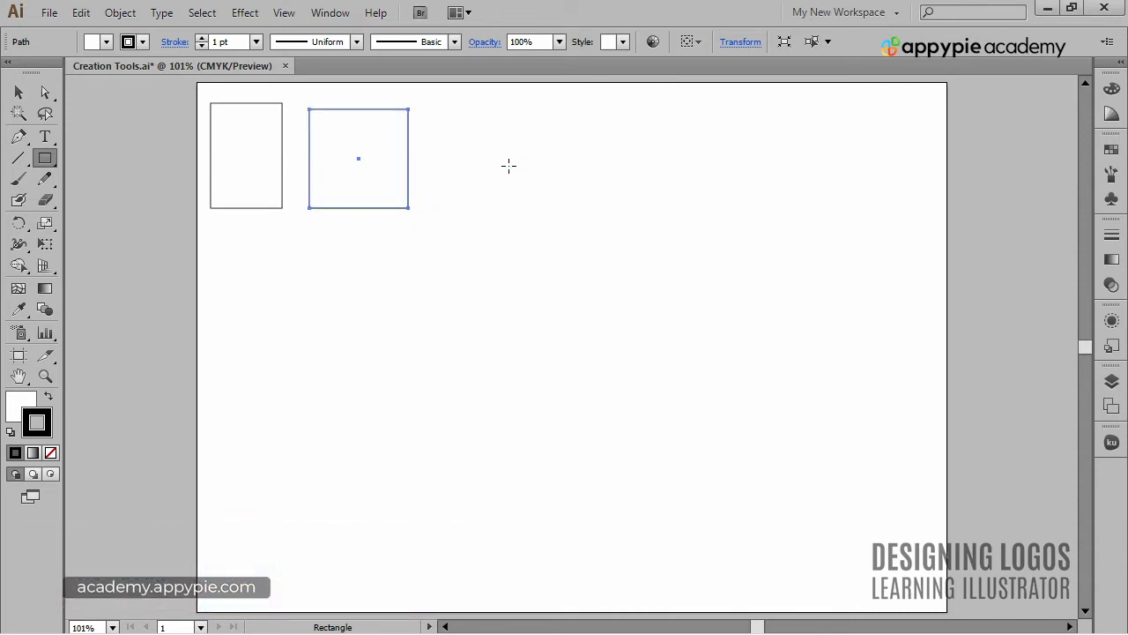
pyautogui.moveTo(489, 159)
pyautogui.mouseDown()
pyautogui.moveTo(565, 222)
pyautogui.moveTo(582, 222)
pyautogui.moveTo(566, 244)
pyautogui.moveTo(536, 206)
pyautogui.mouseUp()
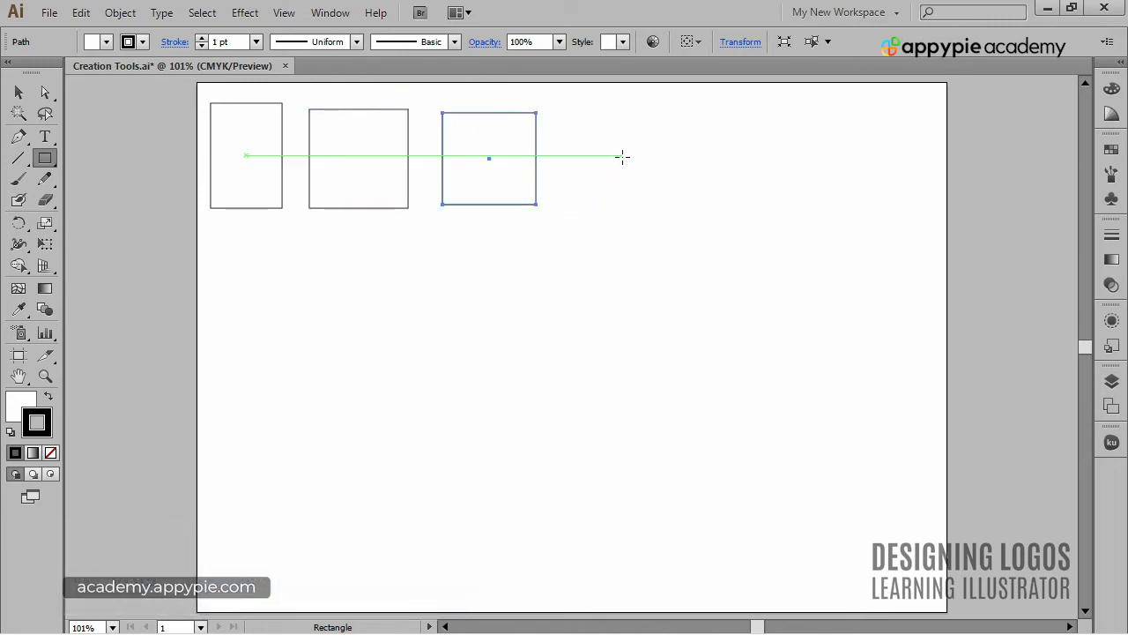
pyautogui.moveTo(623, 156)
pyautogui.mouseDown()
pyautogui.moveTo(673, 206)
pyautogui.moveTo(642, 197)
pyautogui.moveTo(675, 207)
pyautogui.moveTo(617, 197)
pyautogui.moveTo(672, 204)
pyautogui.mouseUp()
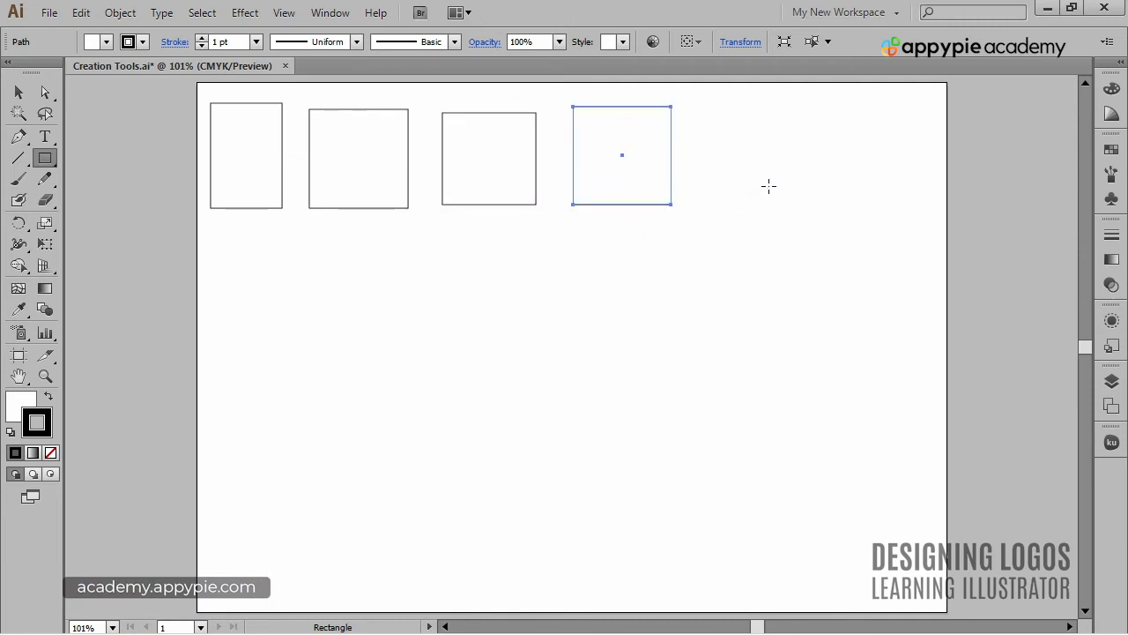
pyautogui.moveTo(709, 112)
pyautogui.mouseDown()
pyautogui.moveTo(773, 182)
pyautogui.moveTo(807, 206)
pyautogui.moveTo(843, 209)
pyautogui.moveTo(773, 229)
pyautogui.moveTo(458, 467)
pyautogui.moveTo(880, 306)
pyautogui.moveTo(400, 269)
pyautogui.moveTo(854, 209)
pyautogui.moveTo(791, 204)
pyautogui.mouseUp()
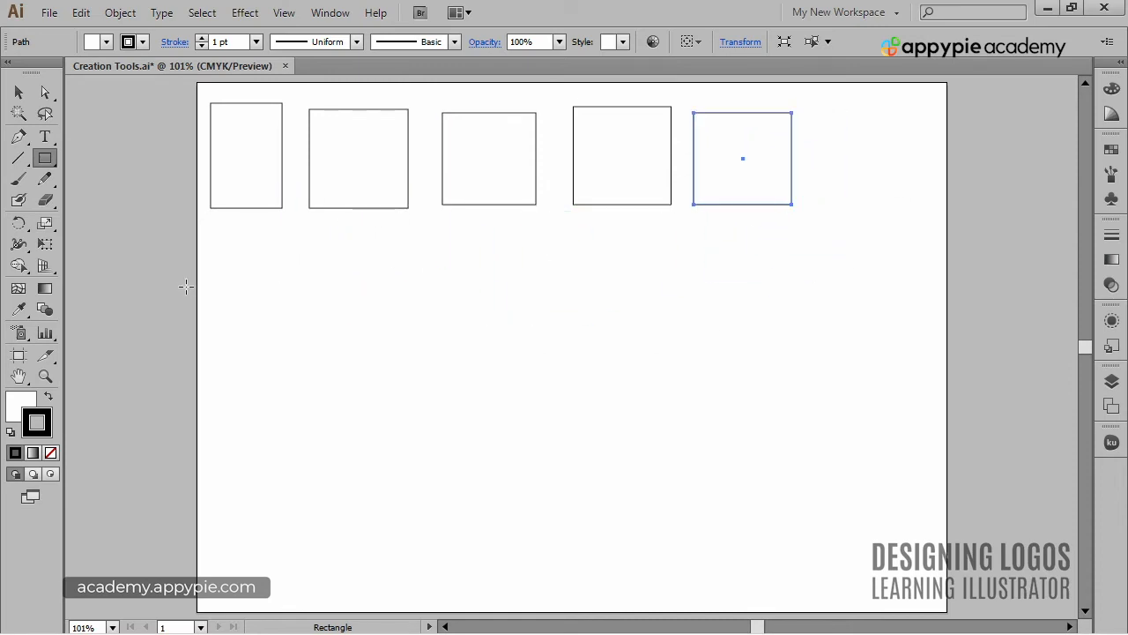
# - Draw a second row of four rectangles below the first, including one square, one drawn from its centre and a small one
pyautogui.moveTo(210, 245)
pyautogui.mouseDown()
pyautogui.moveTo(270, 372)
pyautogui.moveTo(286, 376)
pyautogui.mouseUp()
pyautogui.moveTo(315, 245); pyautogui.dragTo(406, 374)
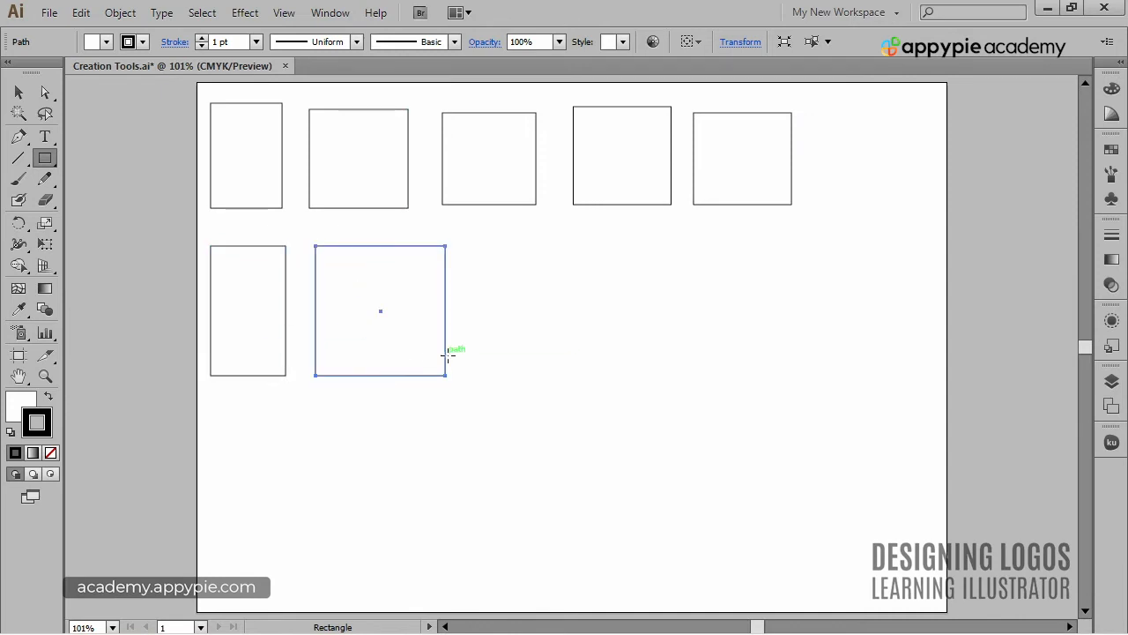
pyautogui.moveTo(523, 304)
pyautogui.mouseDown()
pyautogui.moveTo(590, 367)
pyautogui.moveTo(554, 370)
pyautogui.moveTo(573, 366)
pyautogui.mouseUp()
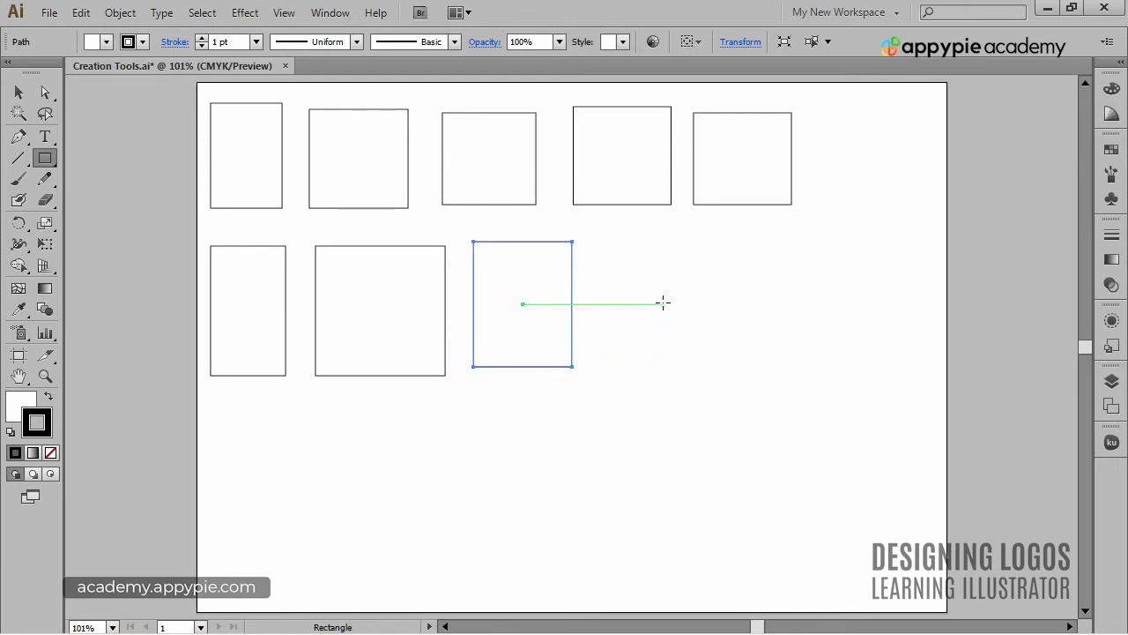
pyautogui.moveTo(653, 281)
pyautogui.mouseDown()
pyautogui.moveTo(685, 327)
pyautogui.moveTo(802, 390)
pyautogui.moveTo(630, 322)
pyautogui.moveTo(675, 323)
pyautogui.moveTo(652, 310)
pyautogui.mouseUp()
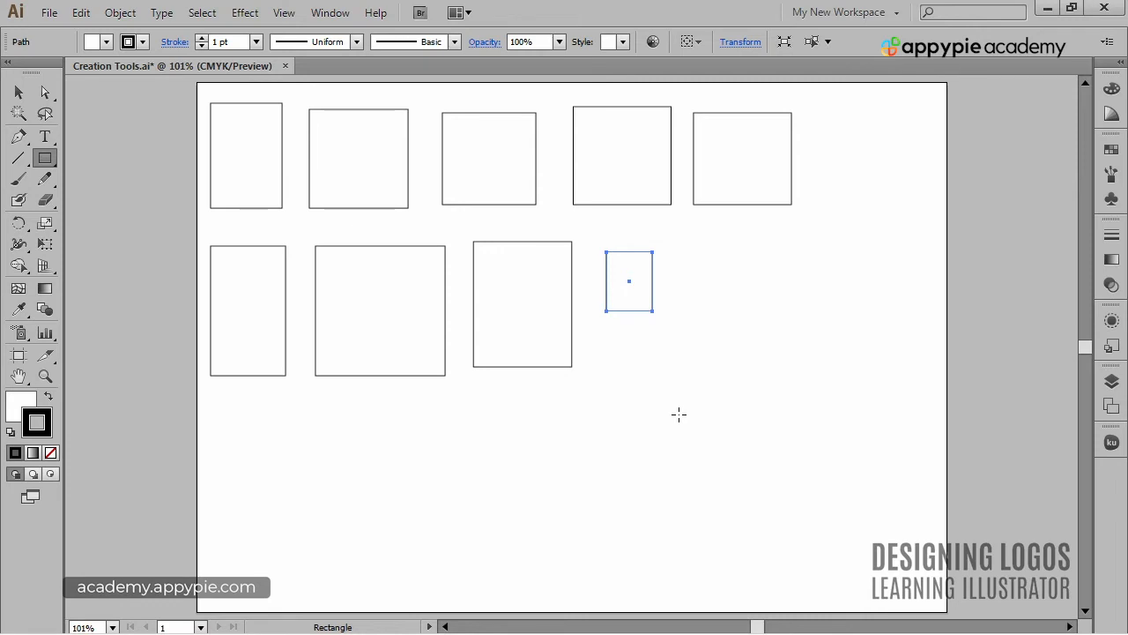
# - Select all the rectangles on the artboard and delete them
pyautogui.press('ctrl')
pyautogui.hotkey('ctrl', 'a')
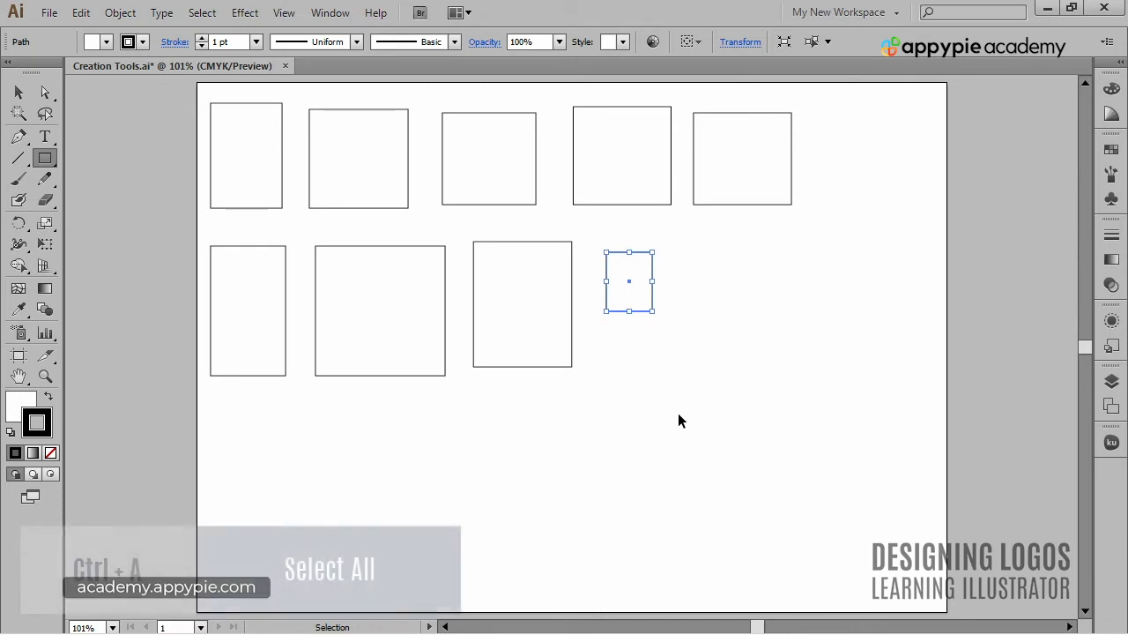
pyautogui.press('Delete')
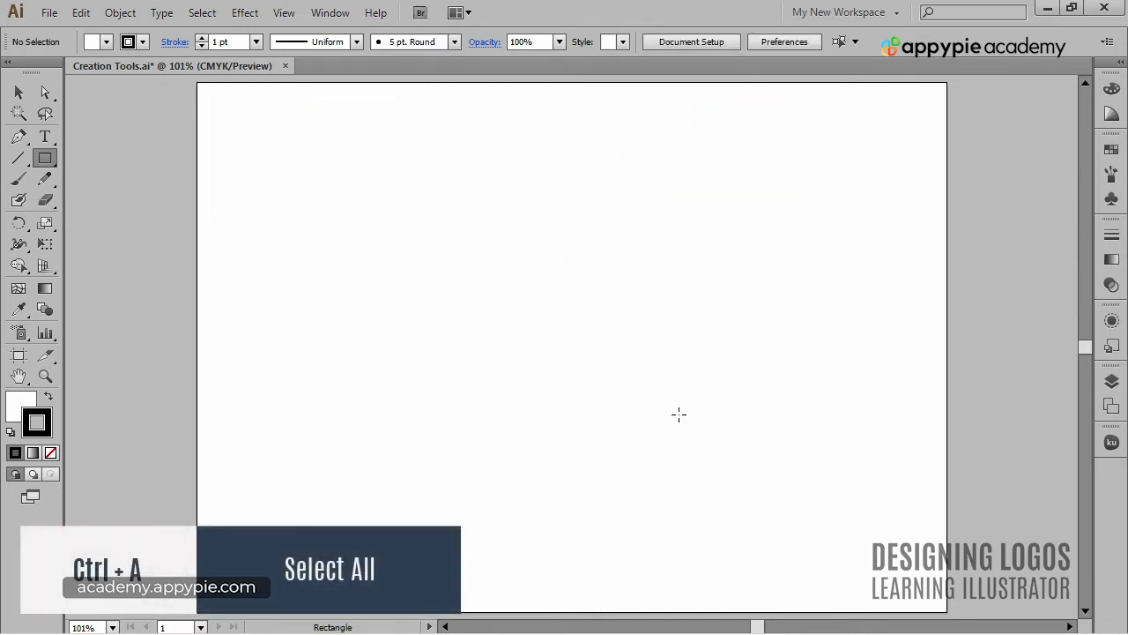
# - Create a rectangle with exact dimensions of 200 pt width and 200 pt height
pyautogui.click(386, 229)
pyautogui.moveTo(906, 319); pyautogui.dragTo(616, 229)
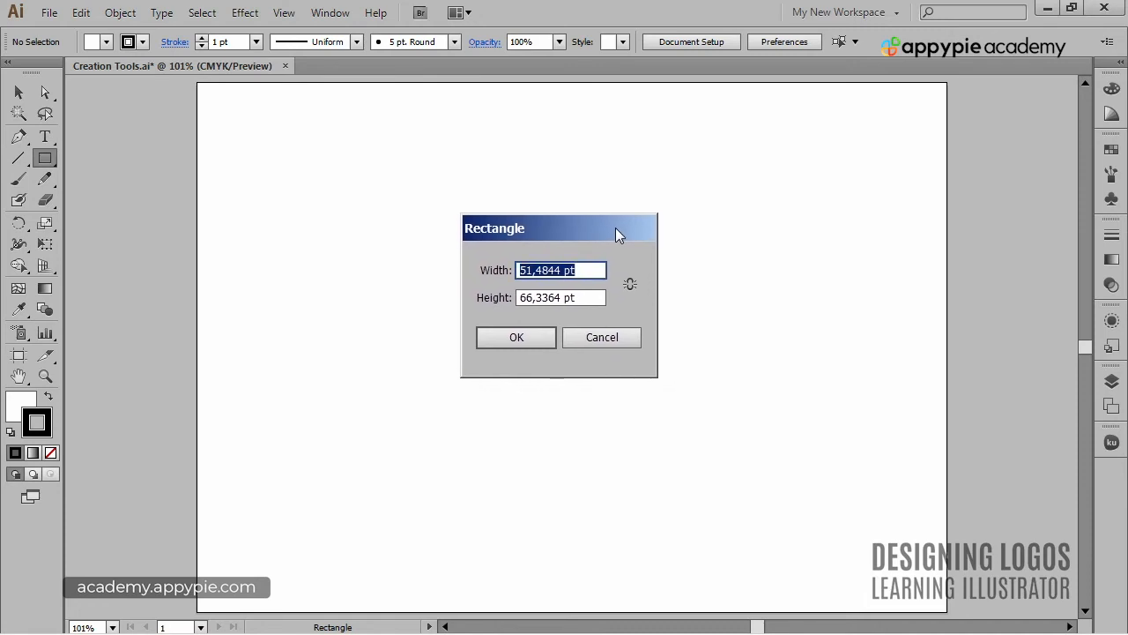
pyautogui.click(636, 282)
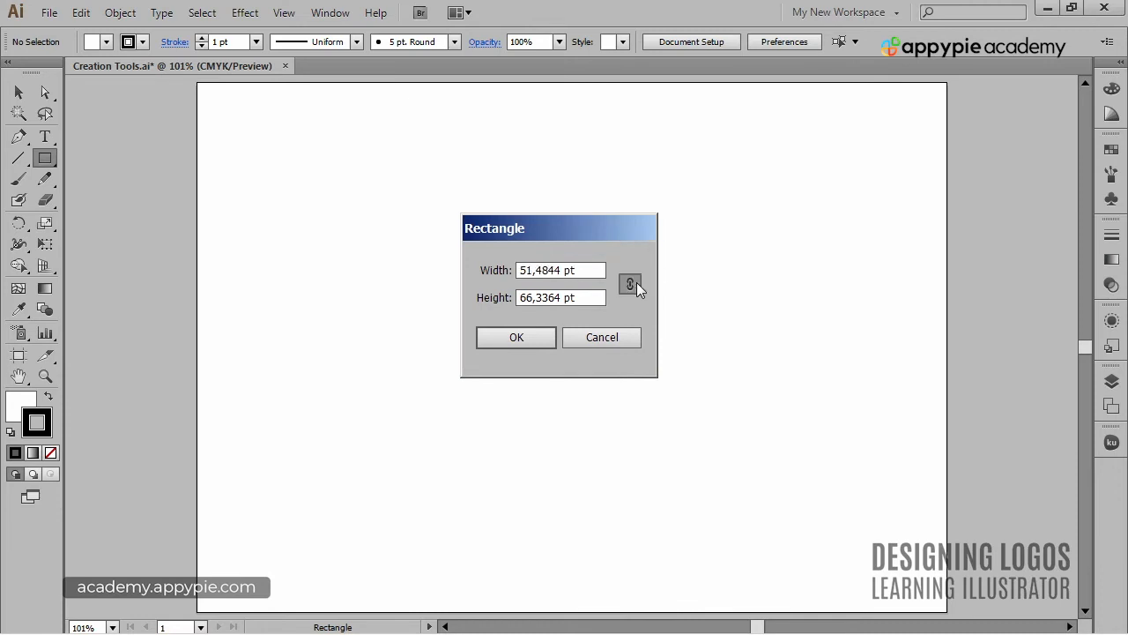
pyautogui.click(593, 269)
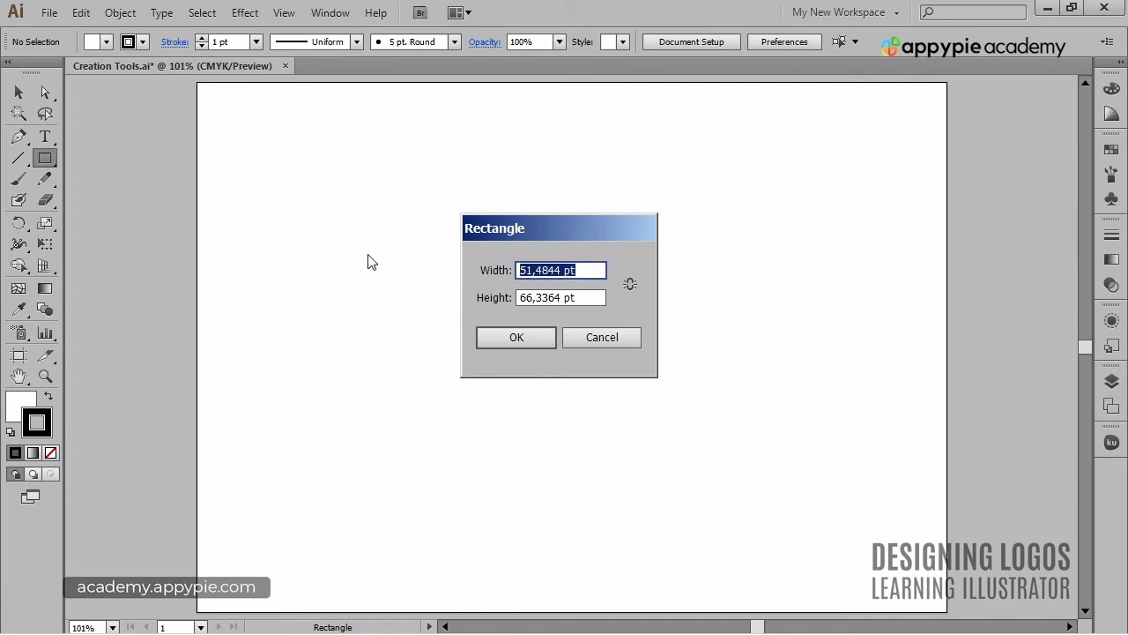
pyautogui.write('200')
pyautogui.press('Tab')
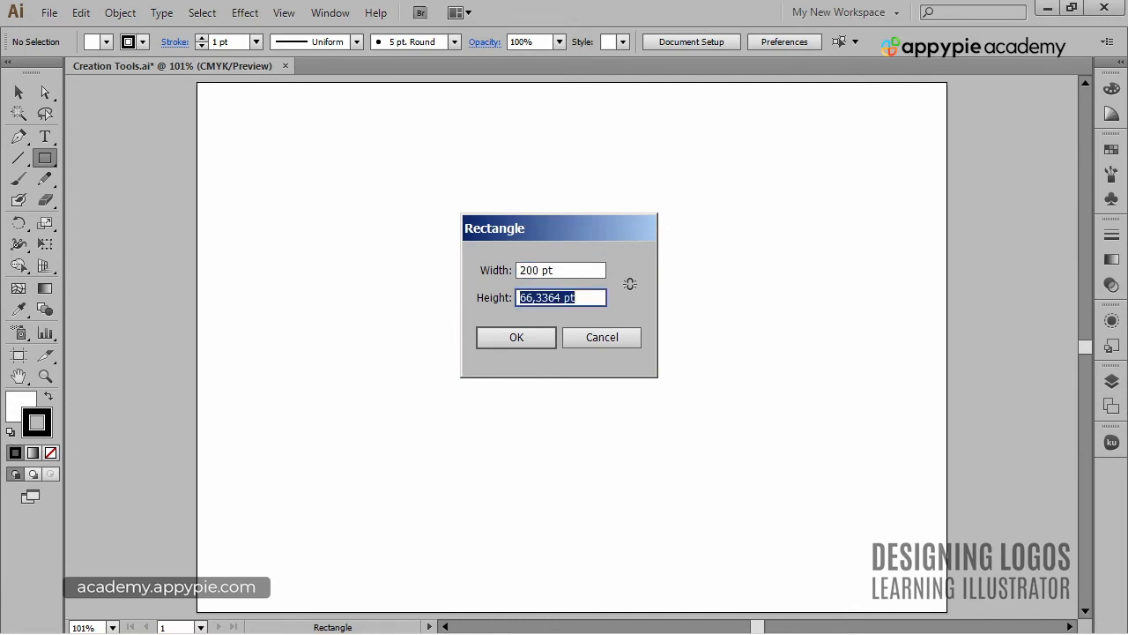
pyautogui.write('200')
pyautogui.press('Return')
# - Move the 200 pt square slightly right and up on the artboard, and deselect it
pyautogui.press('v')
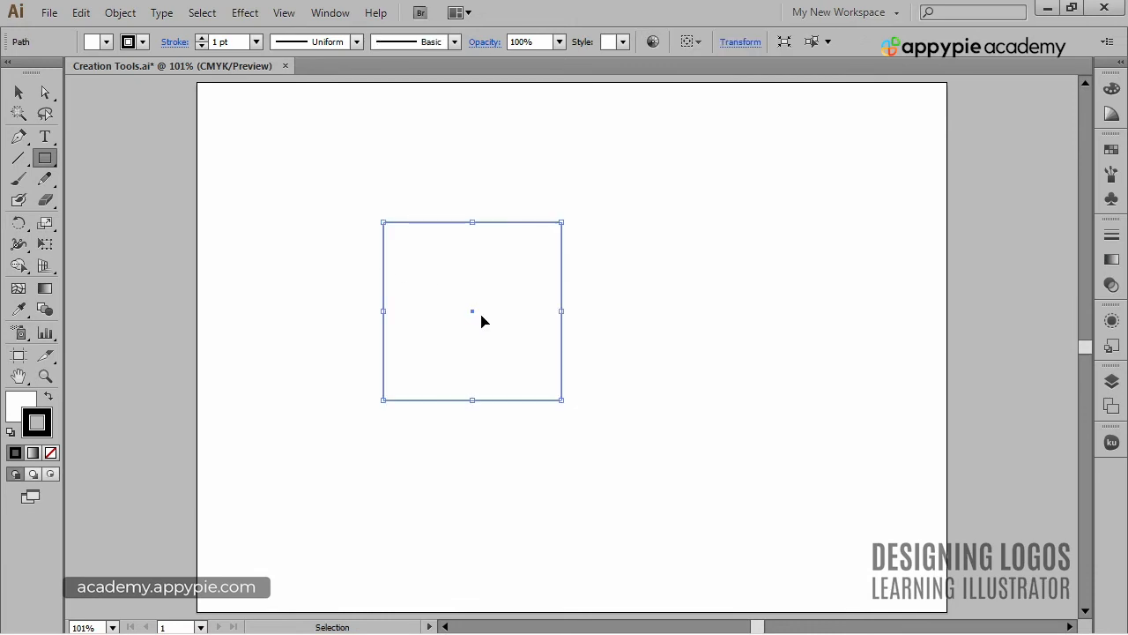
pyautogui.moveTo(479, 320); pyautogui.dragTo(529, 305)
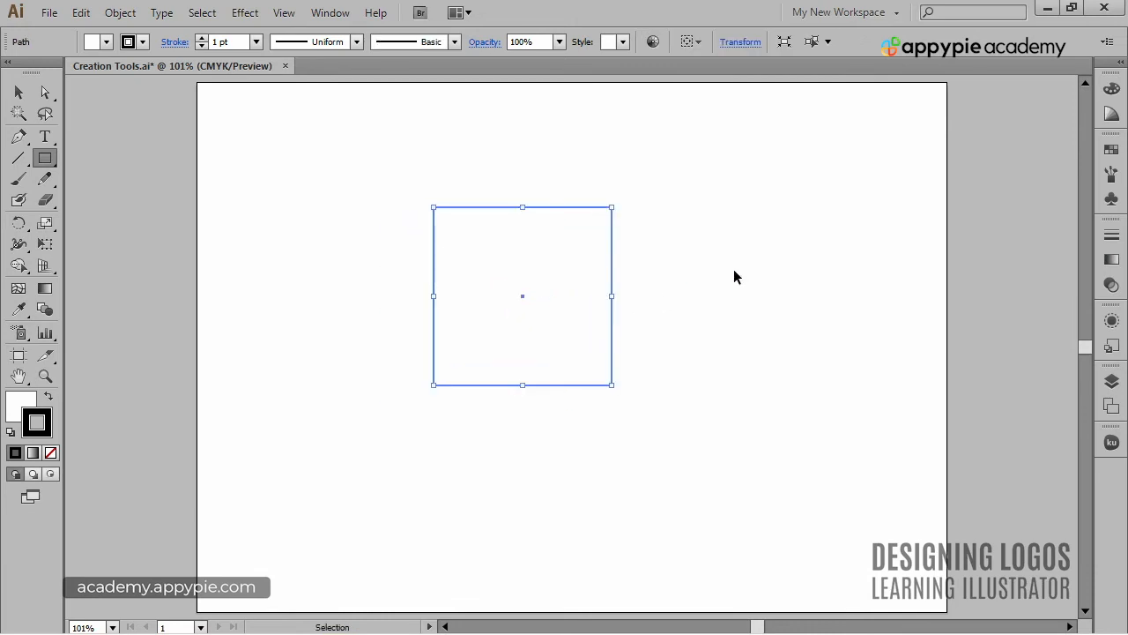
pyautogui.click(734, 271)
# - Select the 200 pt square and delete it to leave the artboard empty
pyautogui.press('m')
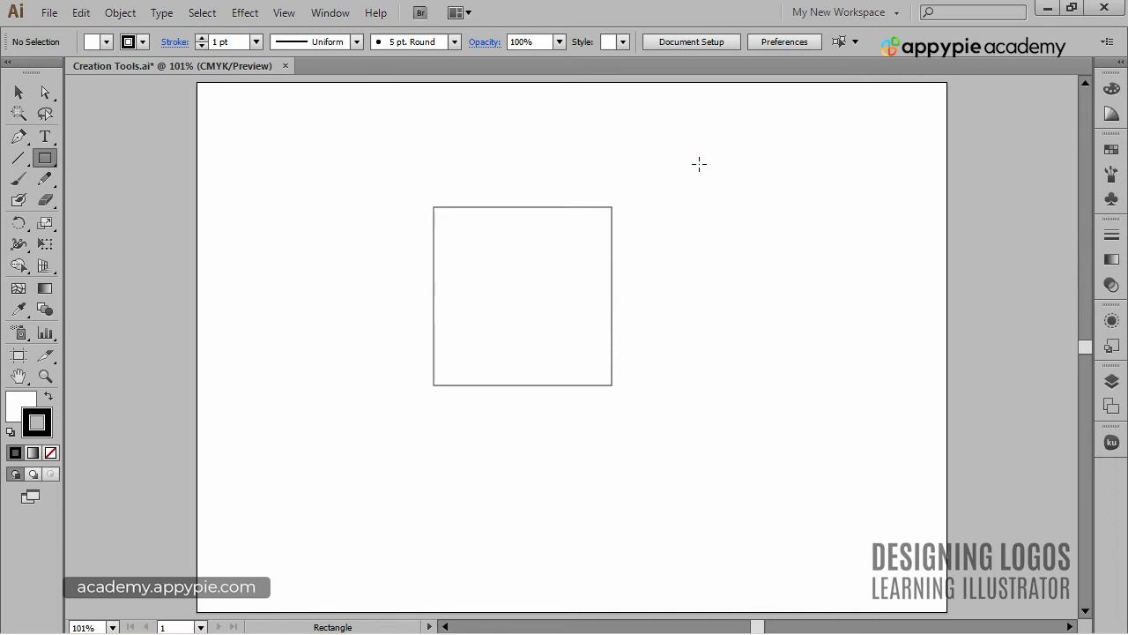
pyautogui.press('ctrl')
pyautogui.keyDown('ctrl'); pyautogui.click(604, 222); pyautogui.keyUp('ctrl')
pyautogui.press('Delete')
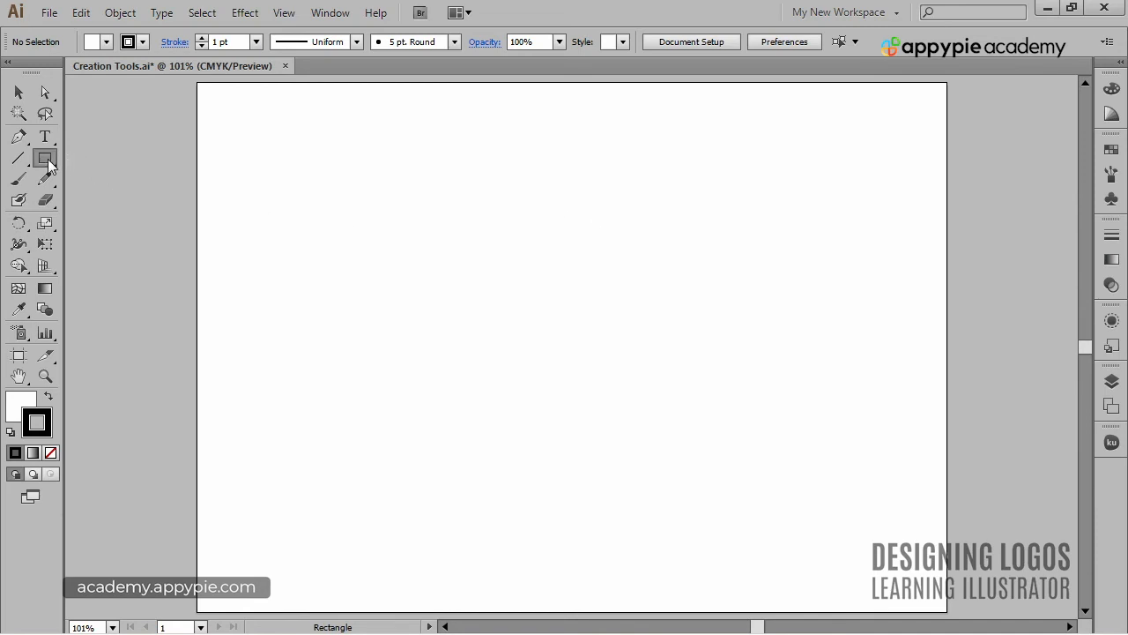
# - Draw a rounded rectangle about 143 by 152 pt in the artboard's upper-left area, varying its corner radius and ending with fully rounded corners
pyautogui.moveTo(49, 168); pyautogui.dragTo(150, 187)
pyautogui.moveTo(245, 137); pyautogui.dragTo(425, 314)
pyautogui.press('Up')
pyautogui.press('Up')
pyautogui.press('Up')
pyautogui.press('Up')
pyautogui.press('Up')
pyautogui.press('Down')
pyautogui.press('Down')
pyautogui.press('Down')
pyautogui.press('Down')
pyautogui.press('Up')
pyautogui.press('Up')
pyautogui.press('Up')
pyautogui.press('Up')
pyautogui.press('Down')
pyautogui.press('Down')
pyautogui.press('Down')
pyautogui.press('Down')
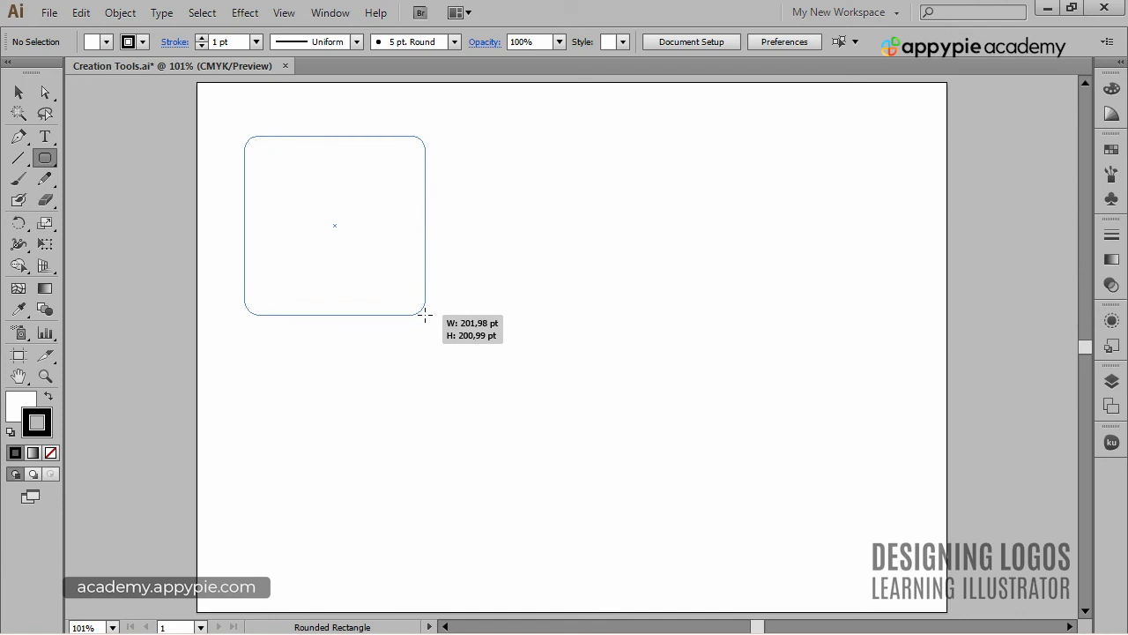
pyautogui.press('Down')
pyautogui.press('Down')
pyautogui.press('Down')
pyautogui.press('Down')
pyautogui.moveTo(424, 314); pyautogui.dragTo(425, 313)
pyautogui.press('Up')
pyautogui.press('Up')
pyautogui.press('Up')
pyautogui.press('Up')
pyautogui.press('Up')
pyautogui.press('Up')
pyautogui.moveTo(425, 314); pyautogui.dragTo(372, 271)
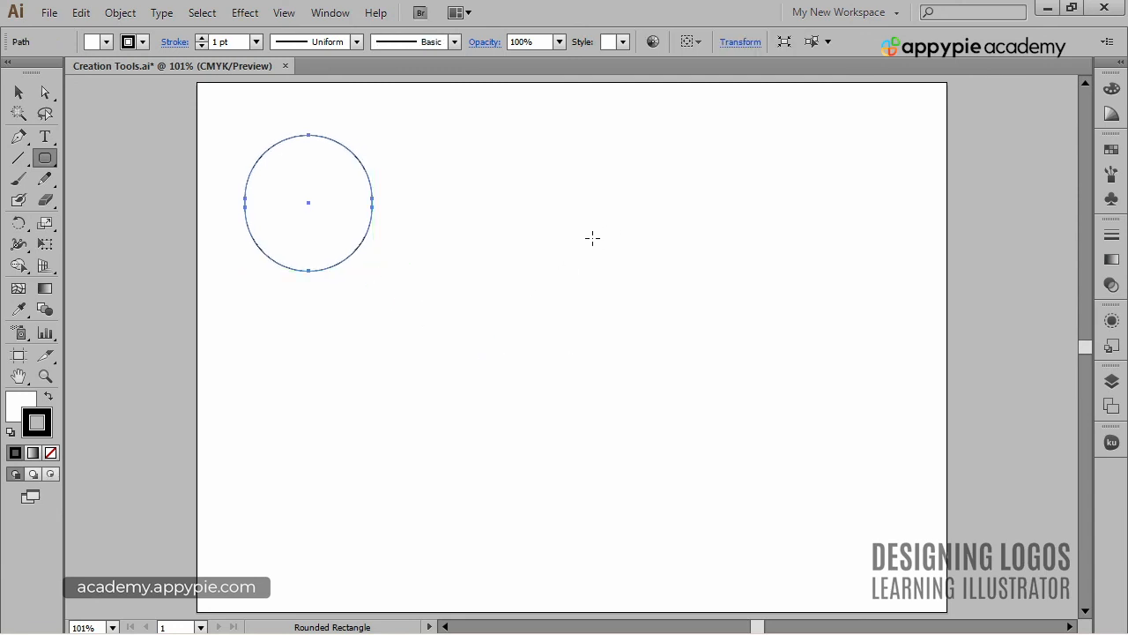
# - Create a second rounded rectangle beside the first, 200 pt wide and 200 pt high with a 10 pt corner radius
pyautogui.click(526, 186)
pyautogui.moveTo(890, 332); pyautogui.dragTo(823, 164)
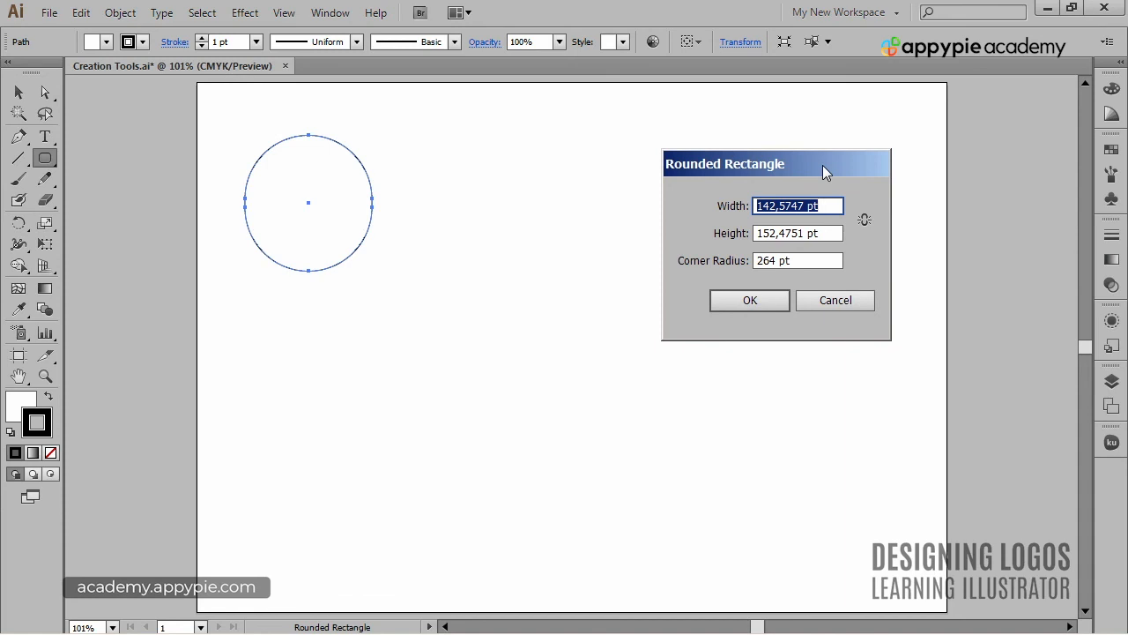
pyautogui.write('200')
pyautogui.press('Tab')
pyautogui.write('200')
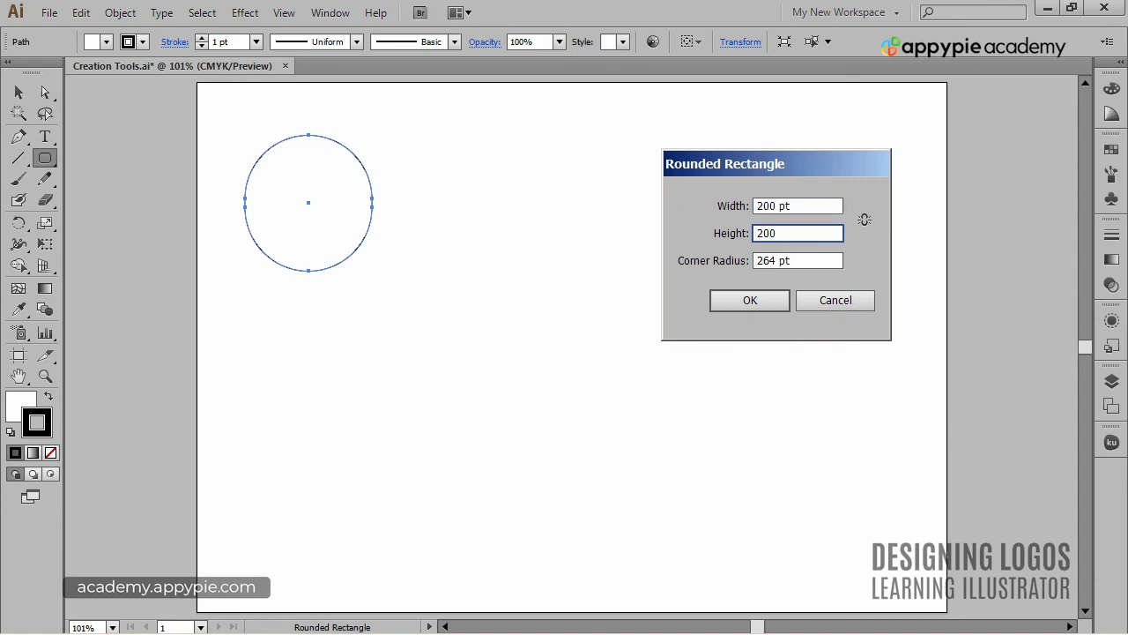
pyautogui.press('Tab')
pyautogui.write('10')
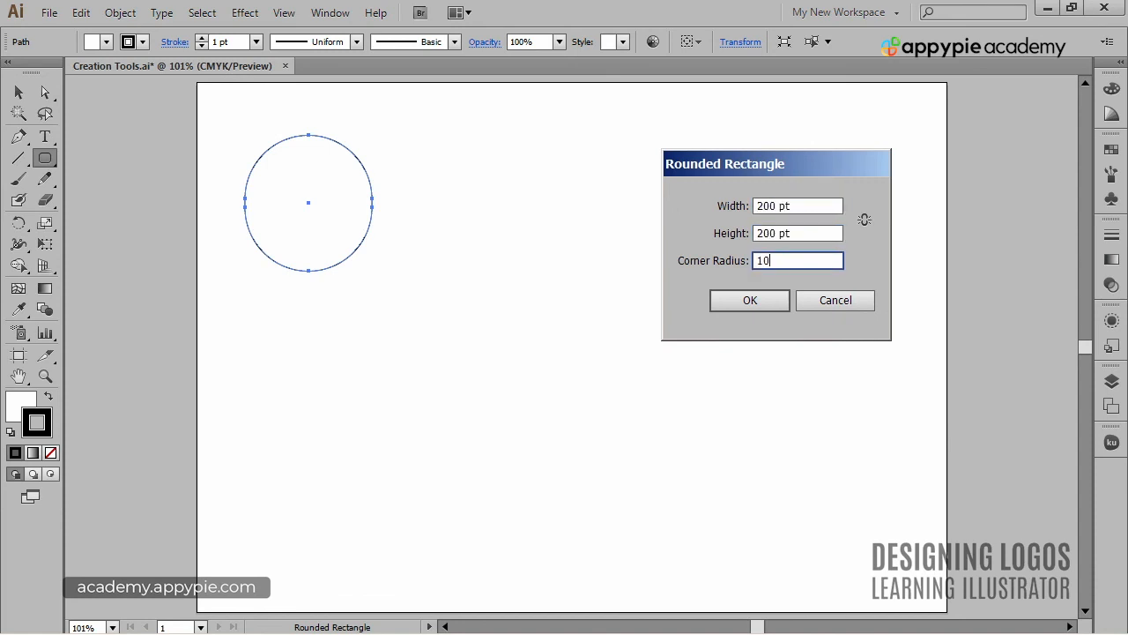
pyautogui.press('Return')
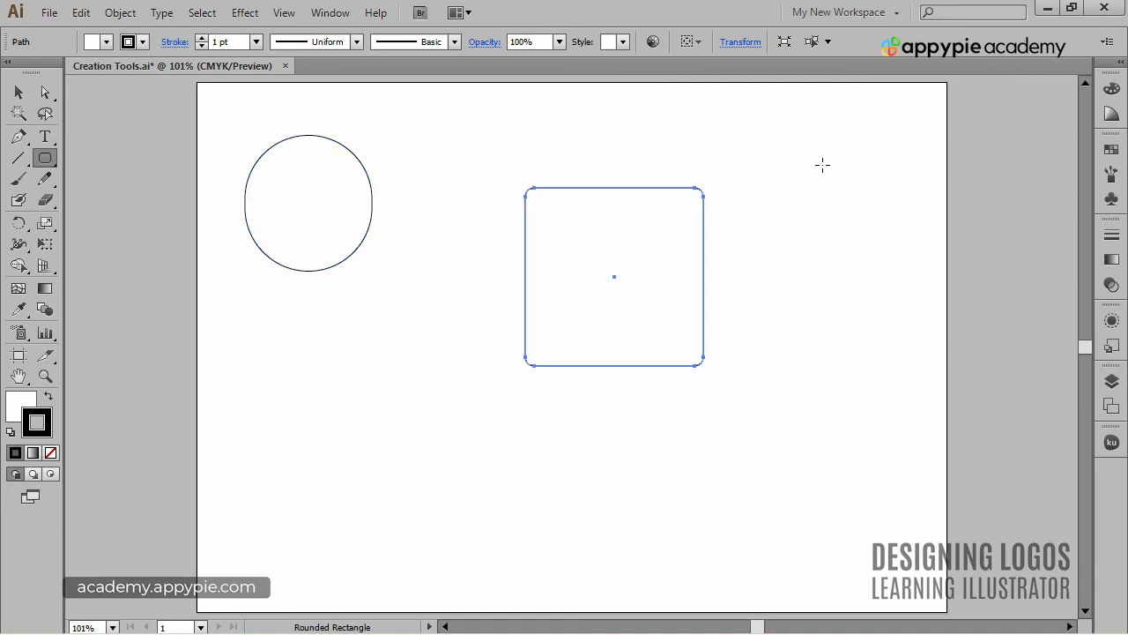
# - Swap the fill and stroke colours of the 200 pt rounded square to give it a black fill, and deselect it
pyautogui.keyDown('ctrl'); pyautogui.click(819, 164); pyautogui.keyUp('ctrl')
pyautogui.keyDown('ctrl'); pyautogui.click(703, 220); pyautogui.keyUp('ctrl')
pyautogui.click(49, 395)
pyautogui.keyDown('ctrl'); pyautogui.click(390, 375); pyautogui.keyUp('ctrl')
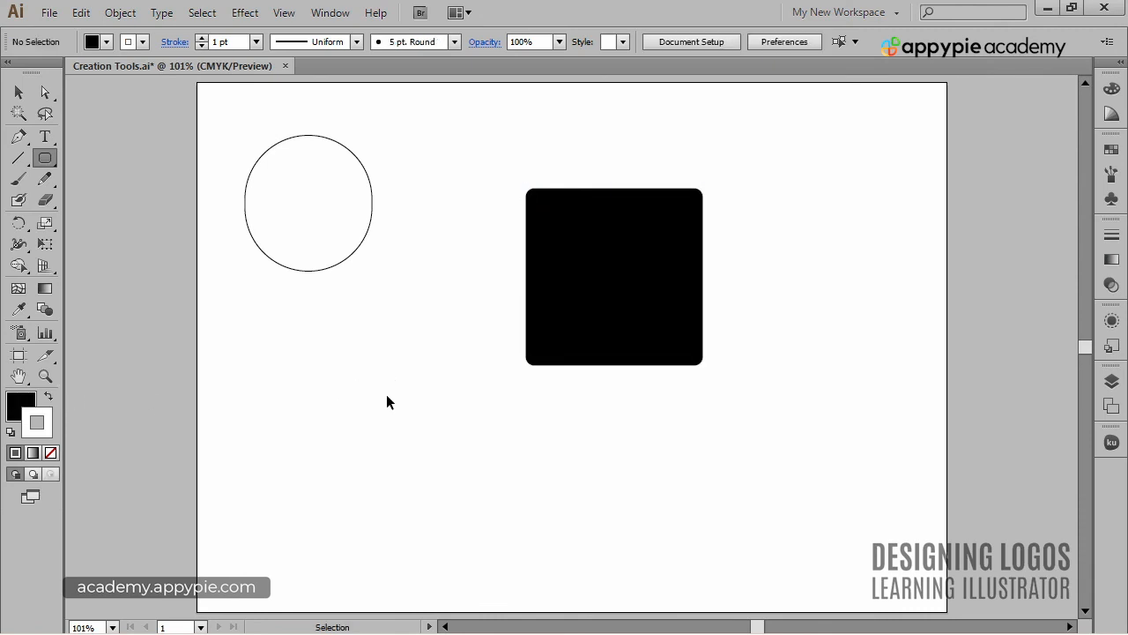